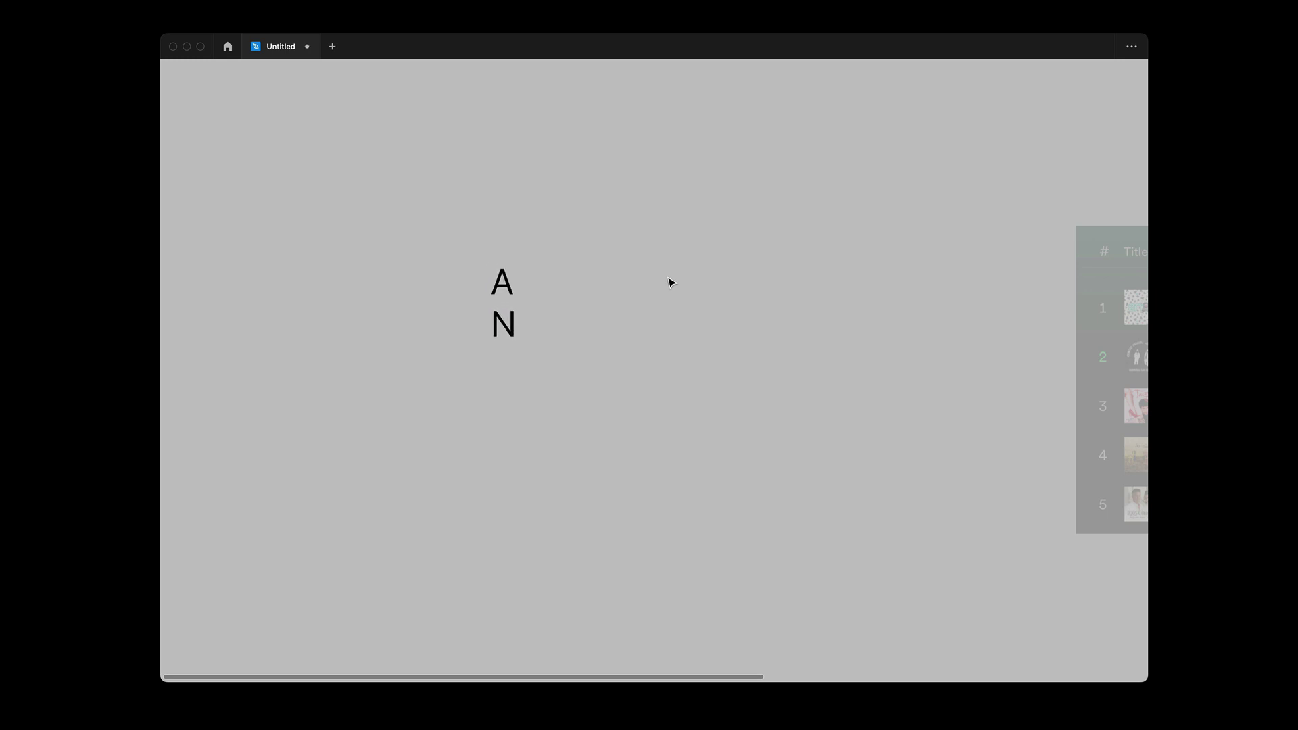
{"action": "key", "text": "super+shift+period"}
{"action": "key", "text": "super+shift+period"}
{"action": "key", "text": "super+shift+period"}
Zoom in, move the sample text, and retype it as 'A line' over 'Another line'.
{"action": "left_click_drag", "start_coordinate": [515, 302], "coordinate": [575, 368]}
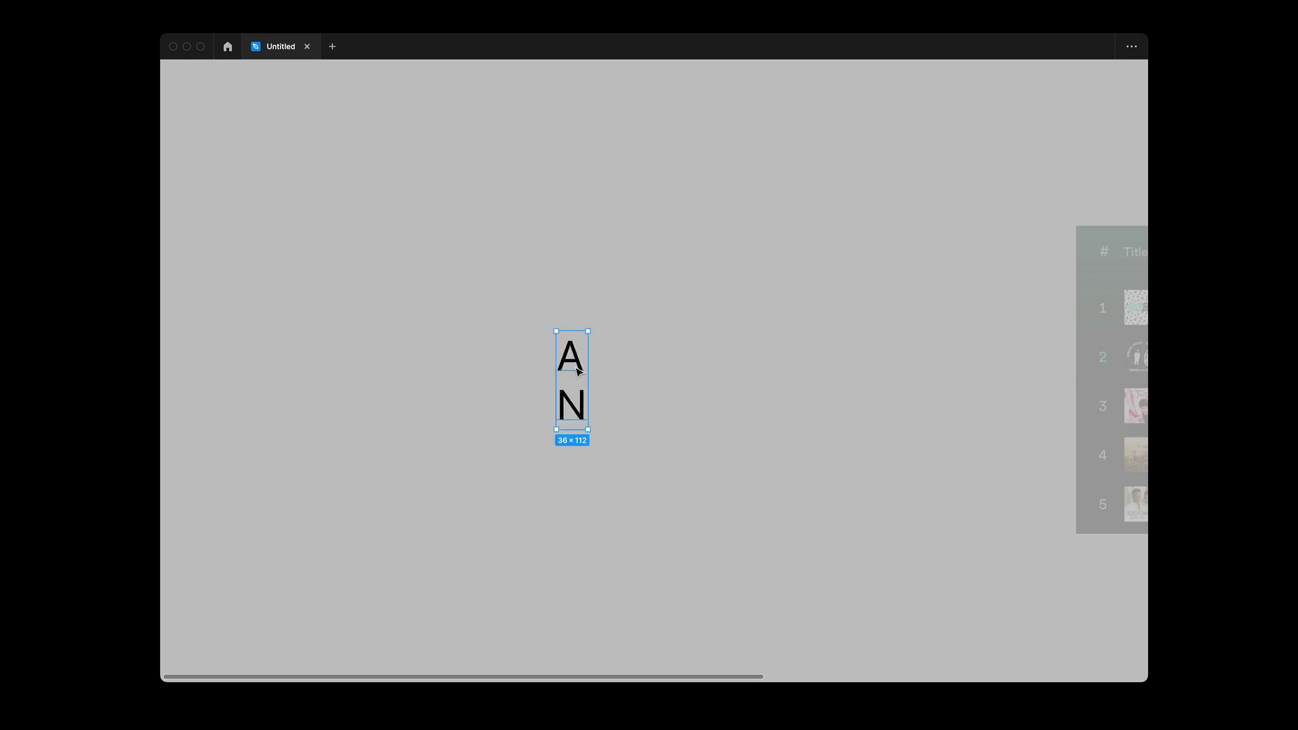
{"action": "type", "text": "A line"}
{"action": "key", "text": "Return"}
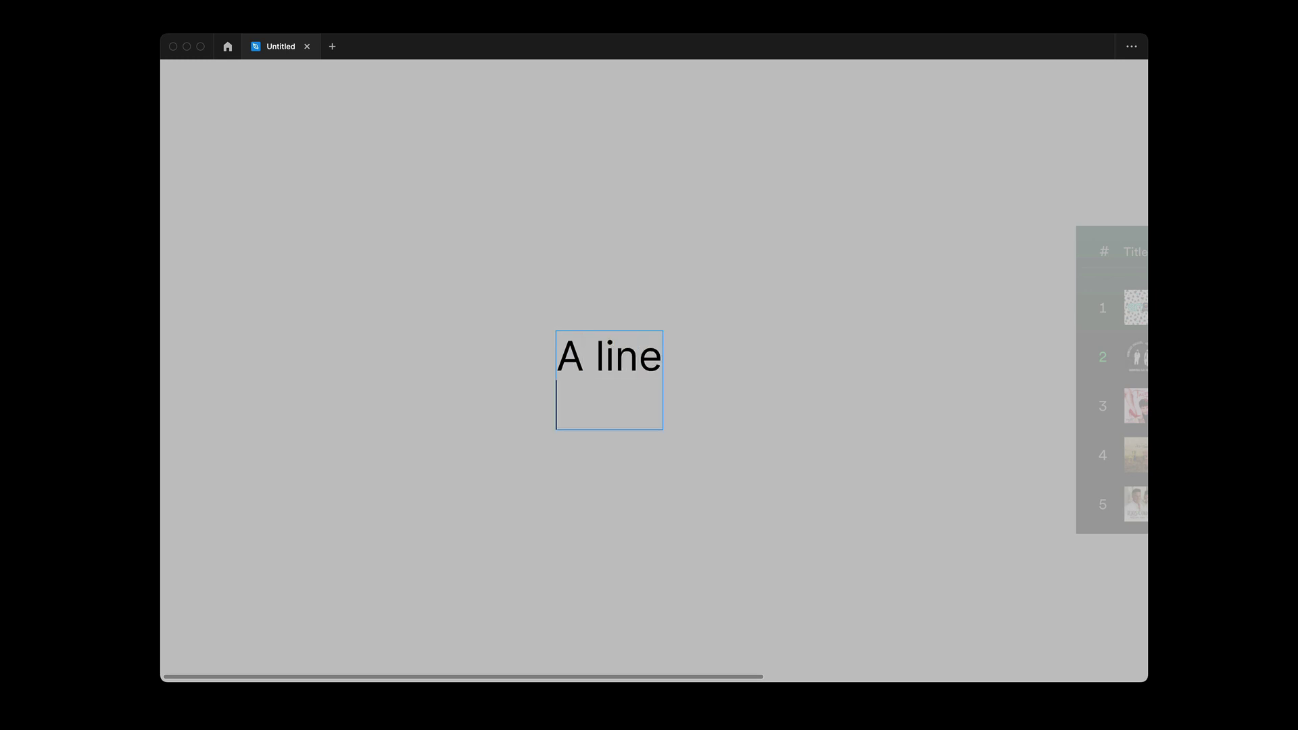
{"action": "type", "text": "Another line"}
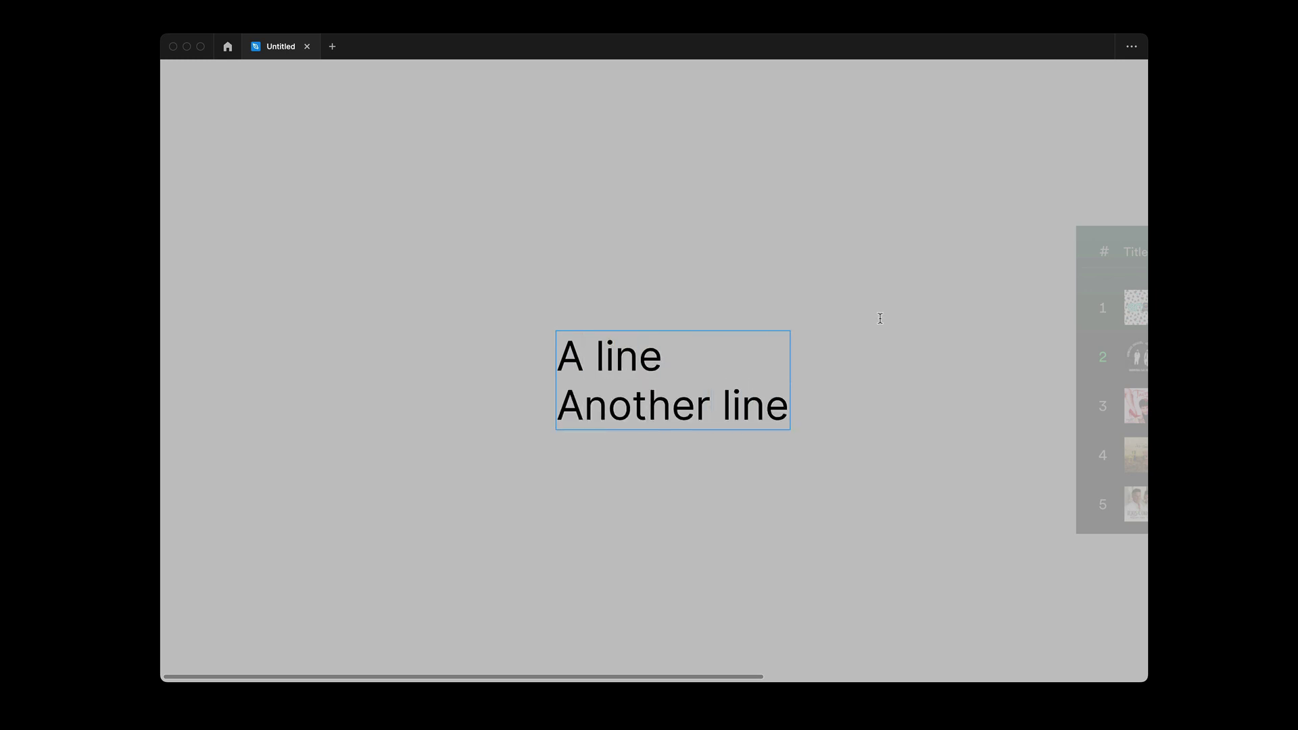
Split the two-line text into separate layers with TextCutter's Split text.
{"action": "key", "text": "Escape"}
{"action": "key", "text": "super+slash"}
{"action": "type", "text": "spli"}
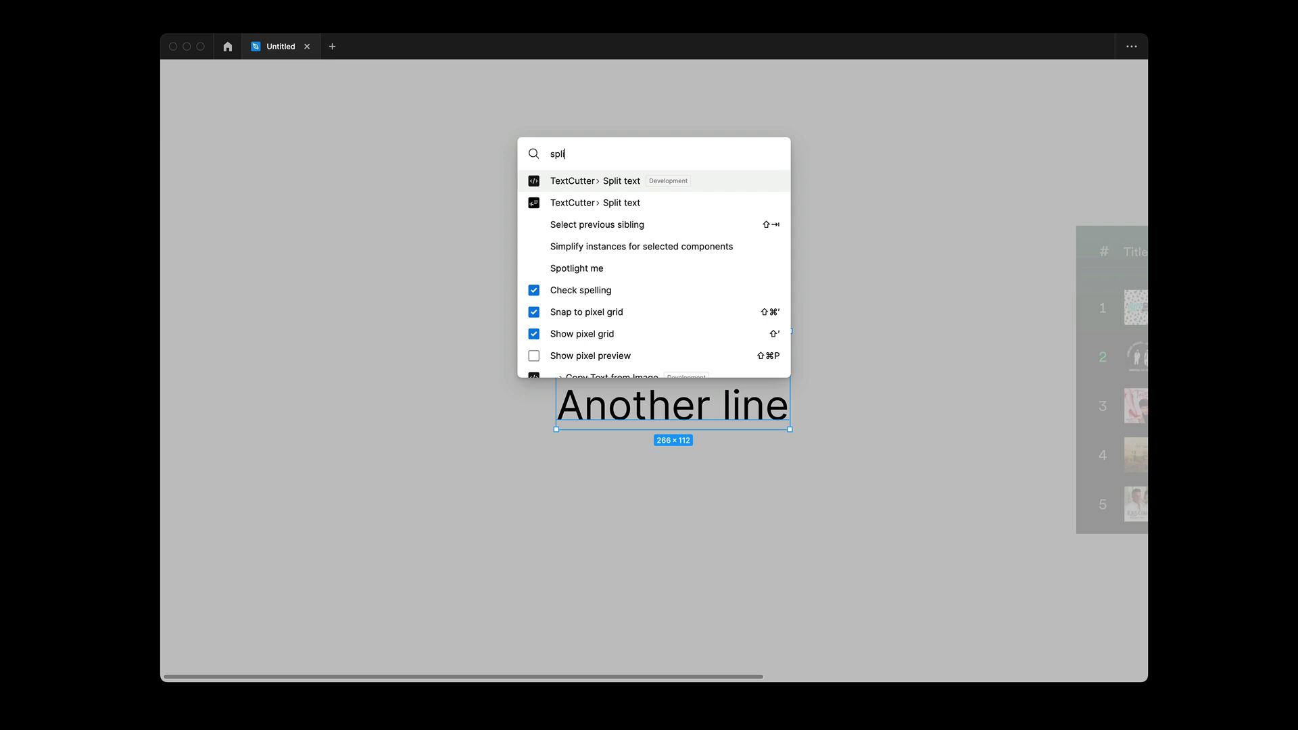
{"action": "key", "text": "Return"}
Spread 'A line' and 'Another line' apart, then select both layers.
{"action": "left_click_drag", "start_coordinate": [649, 351], "coordinate": [506, 221]}
{"action": "left_click_drag", "start_coordinate": [661, 411], "coordinate": [799, 367]}
{"action": "left_click_drag", "start_coordinate": [735, 401], "coordinate": [606, 404]}
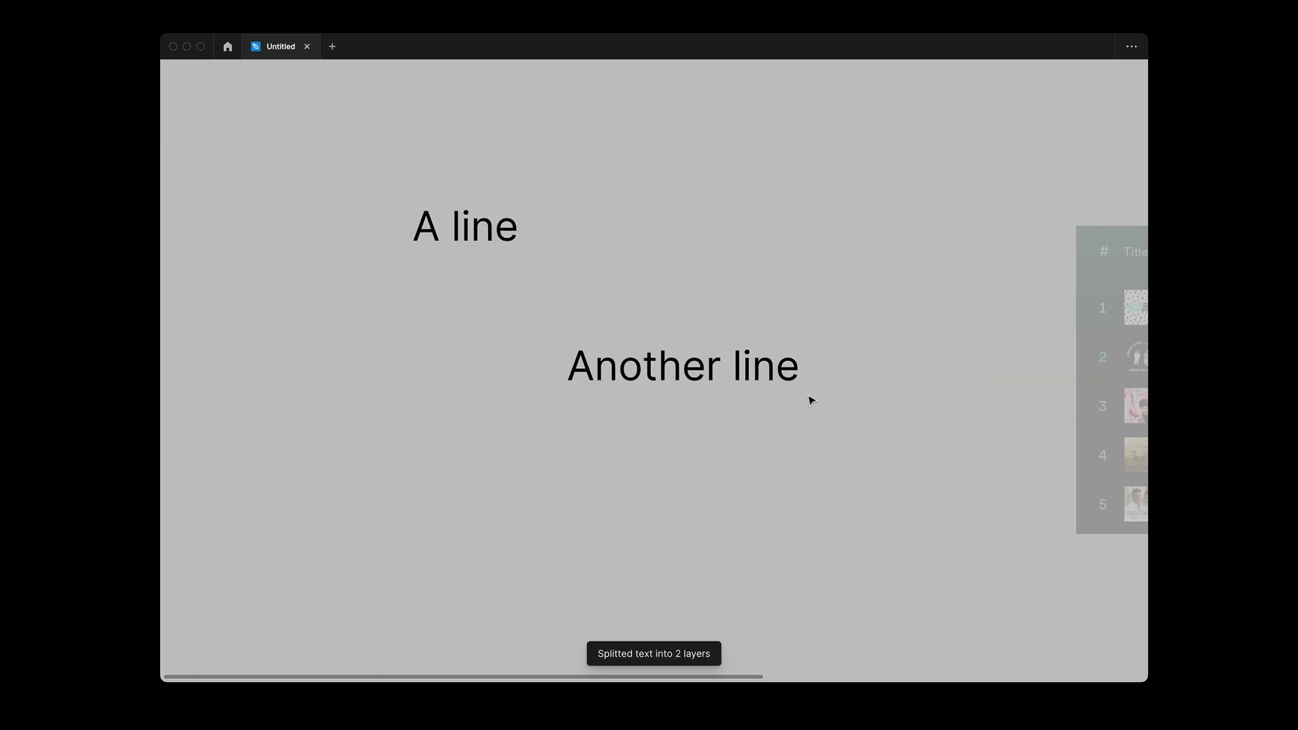
{"action": "left_click_drag", "start_coordinate": [858, 427], "coordinate": [369, 169]}
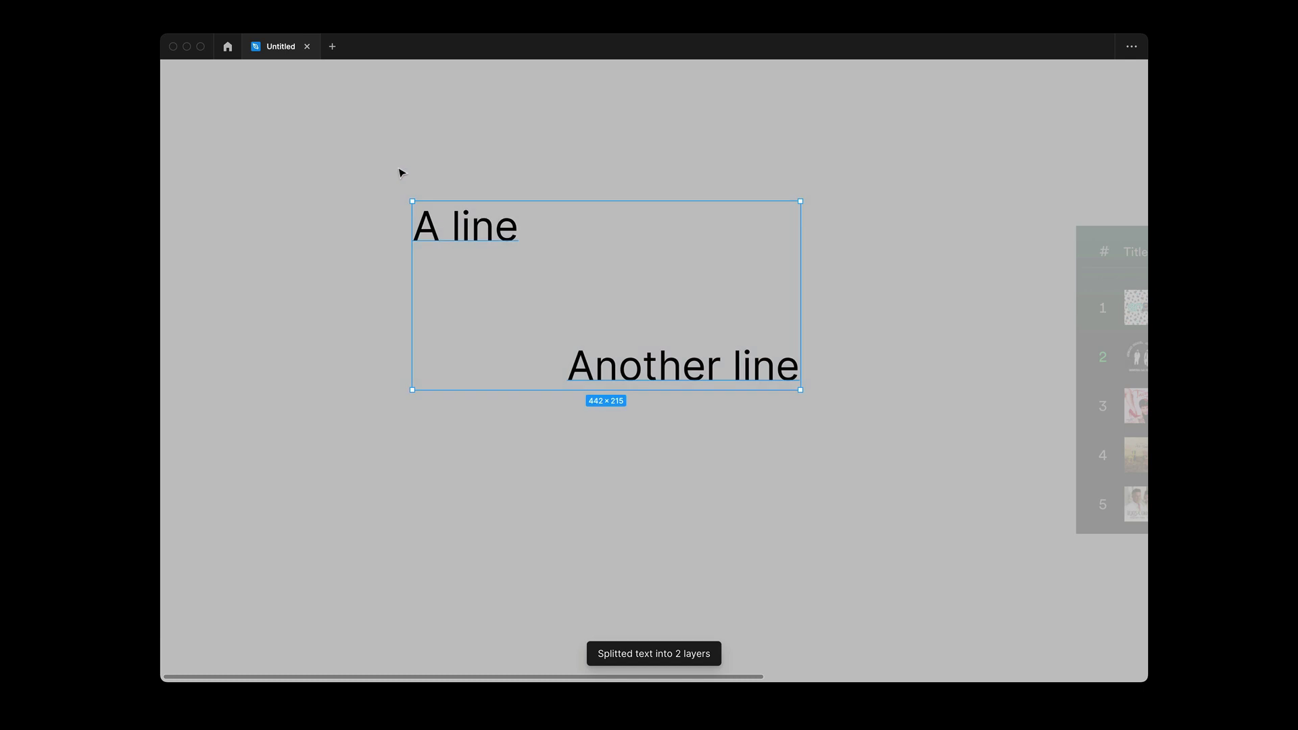
{"action": "key", "text": "ctrl+backslash"}
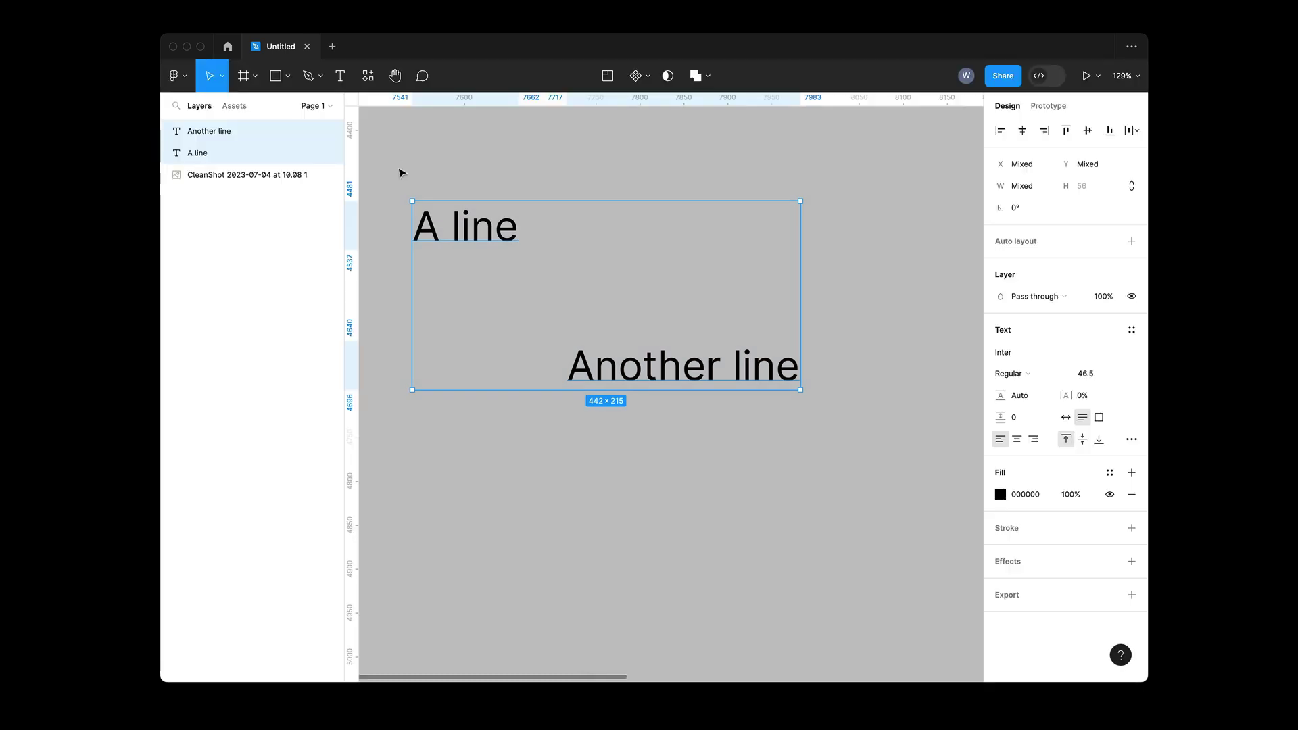
Join the two text layers into one with TextCutter's Join text.
{"action": "key", "text": "ctrl+backslash"}
{"action": "key", "text": "ctrl+slash"}
{"action": "type", "text": "kj"}
{"action": "key", "text": "BackSpace"}
{"action": "key", "text": "BackSpace"}
{"action": "type", "text": "j"}
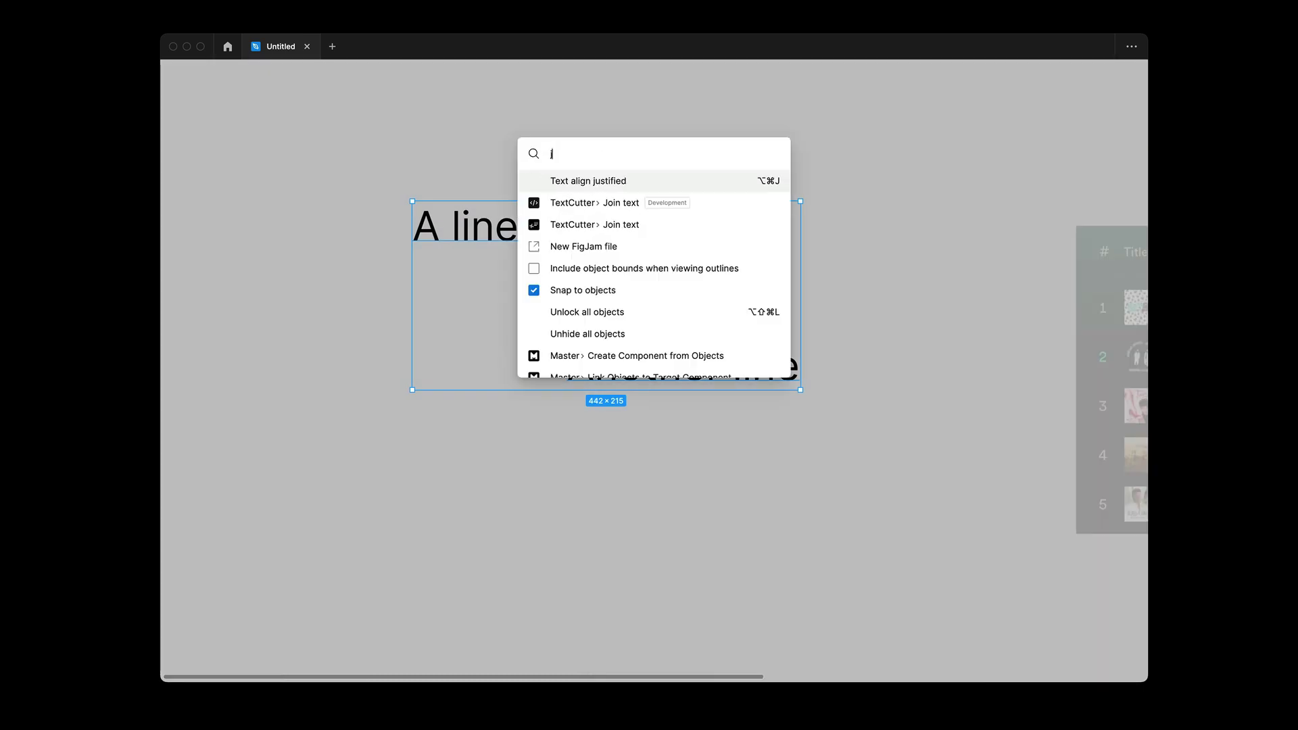
{"action": "type", "text": "oi"}
{"action": "key", "text": "Return"}
Move the joined text down-right, widen it so each line fits, and reselect it.
{"action": "left_click", "coordinate": [537, 291]}
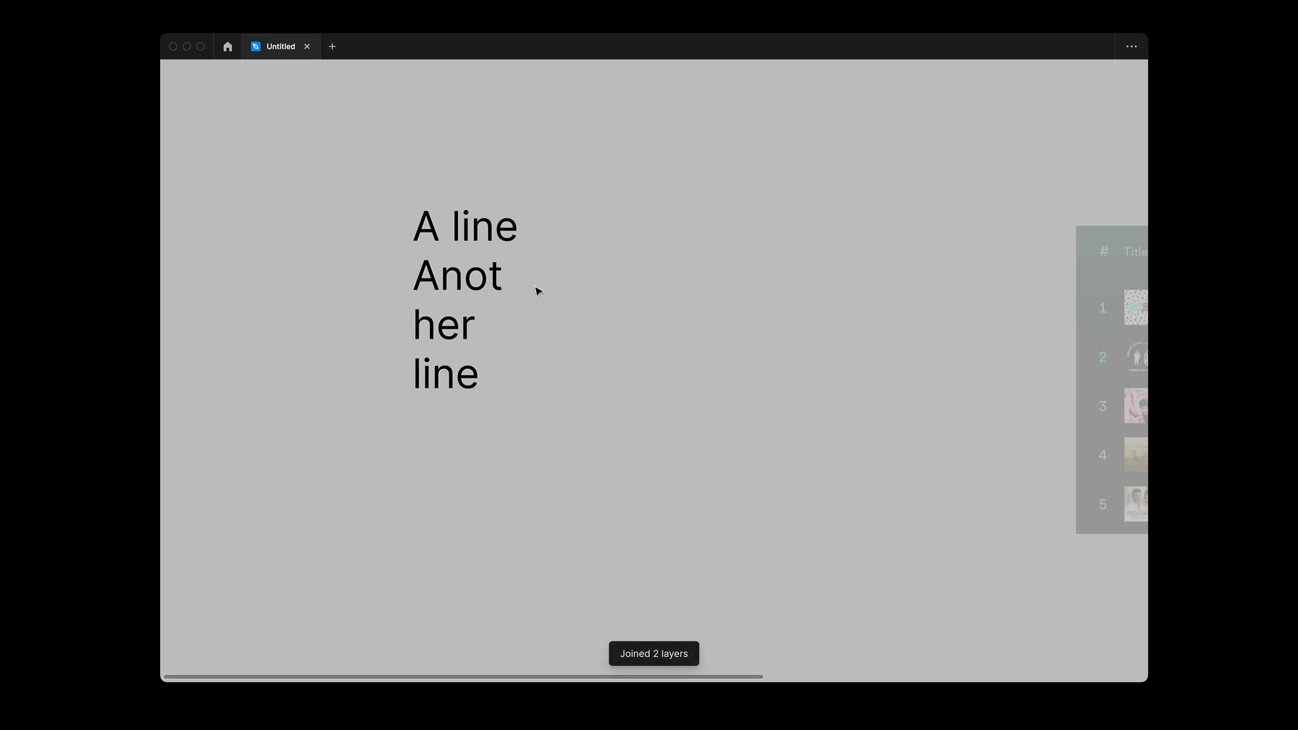
{"action": "left_click_drag", "start_coordinate": [458, 299], "coordinate": [537, 392]}
{"action": "left_click_drag", "start_coordinate": [597, 360], "coordinate": [758, 360]}
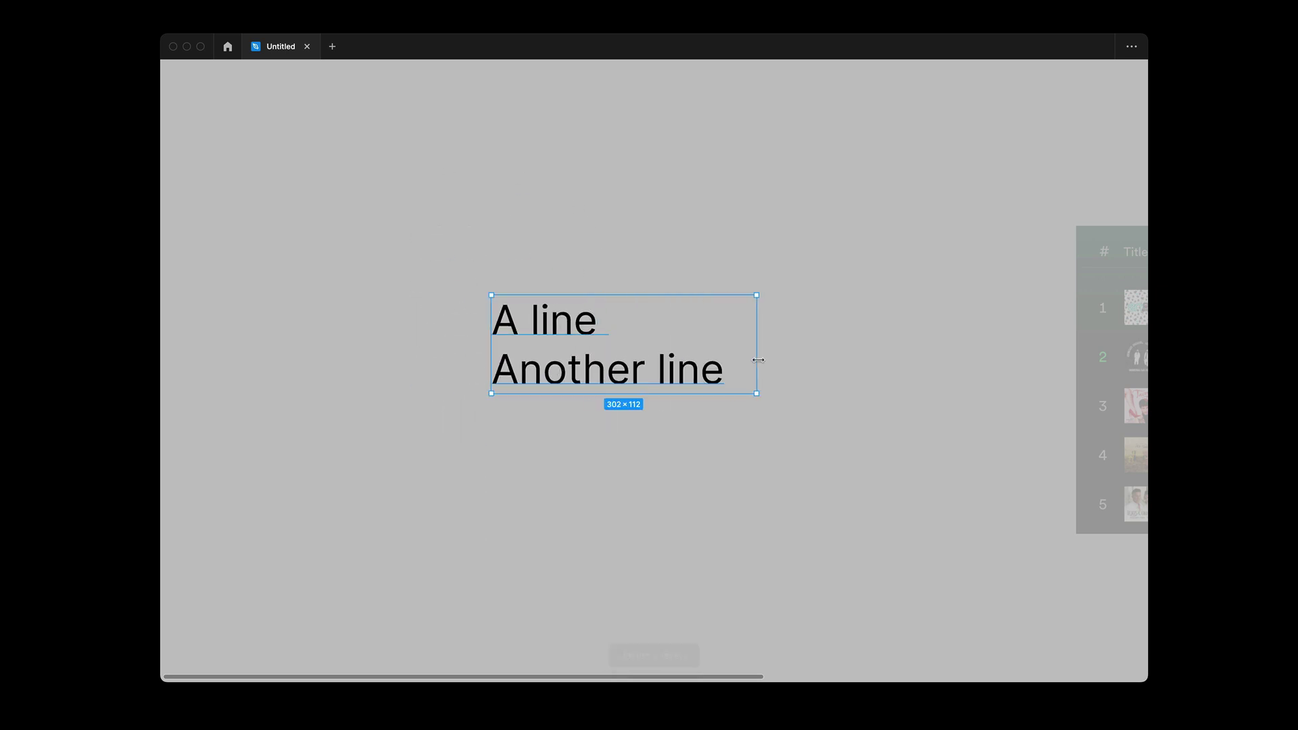
{"action": "key", "text": "Escape"}
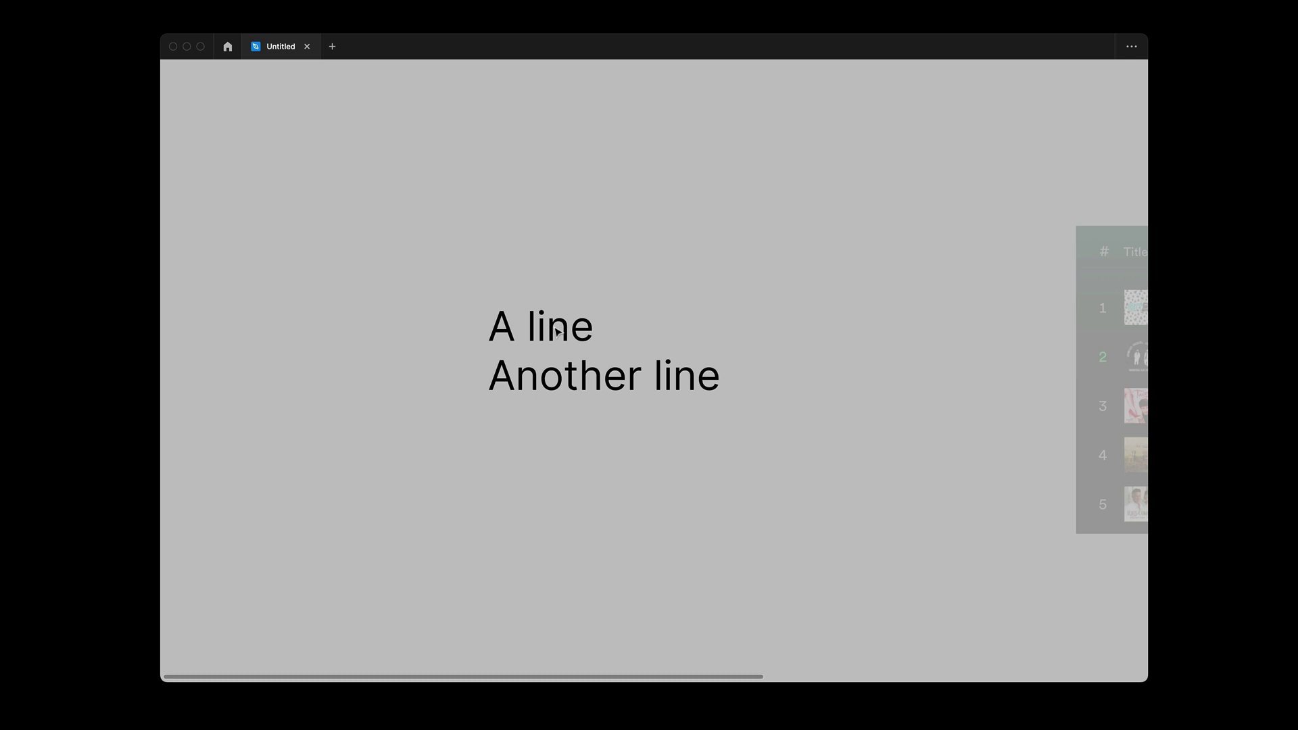
{"action": "left_click", "coordinate": [556, 331]}
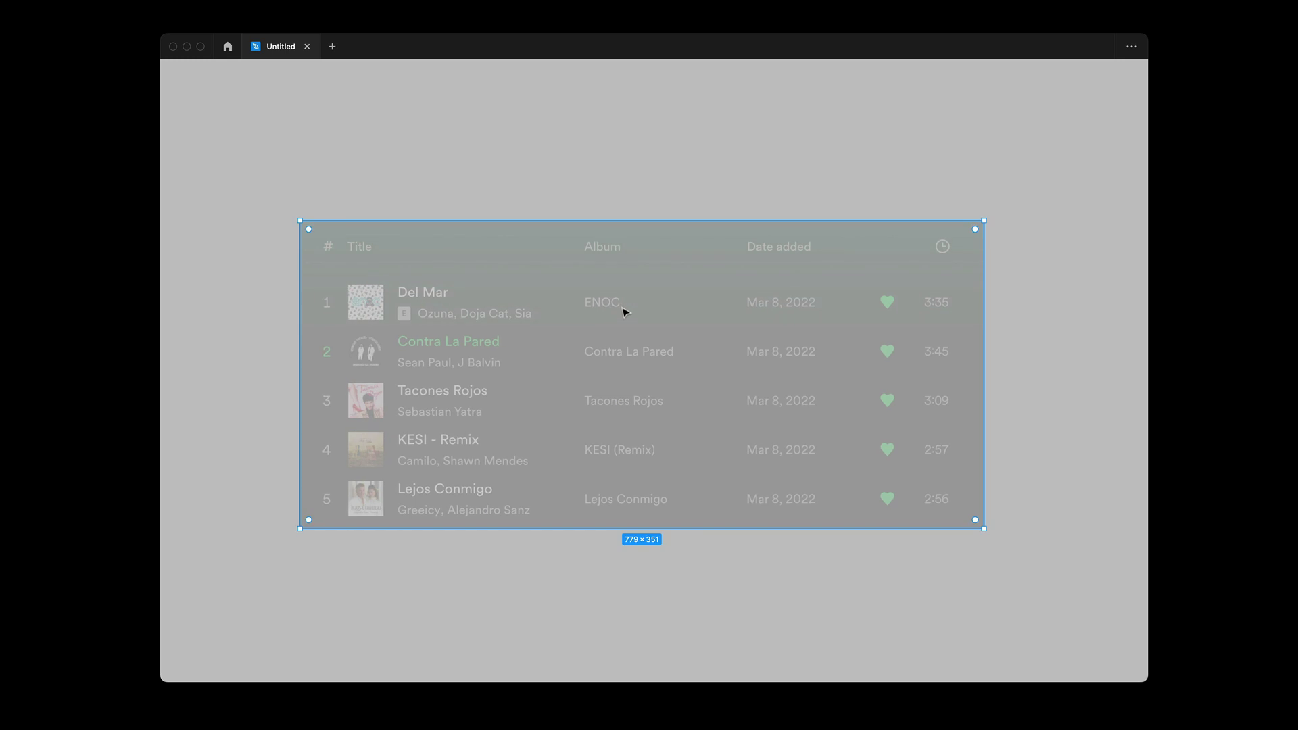
Set the track-list screenshot to 100% opacity and select it.
{"action": "key", "text": "0"}
{"action": "left_click", "coordinate": [617, 312]}
{"action": "left_click", "coordinate": [400, 212]}
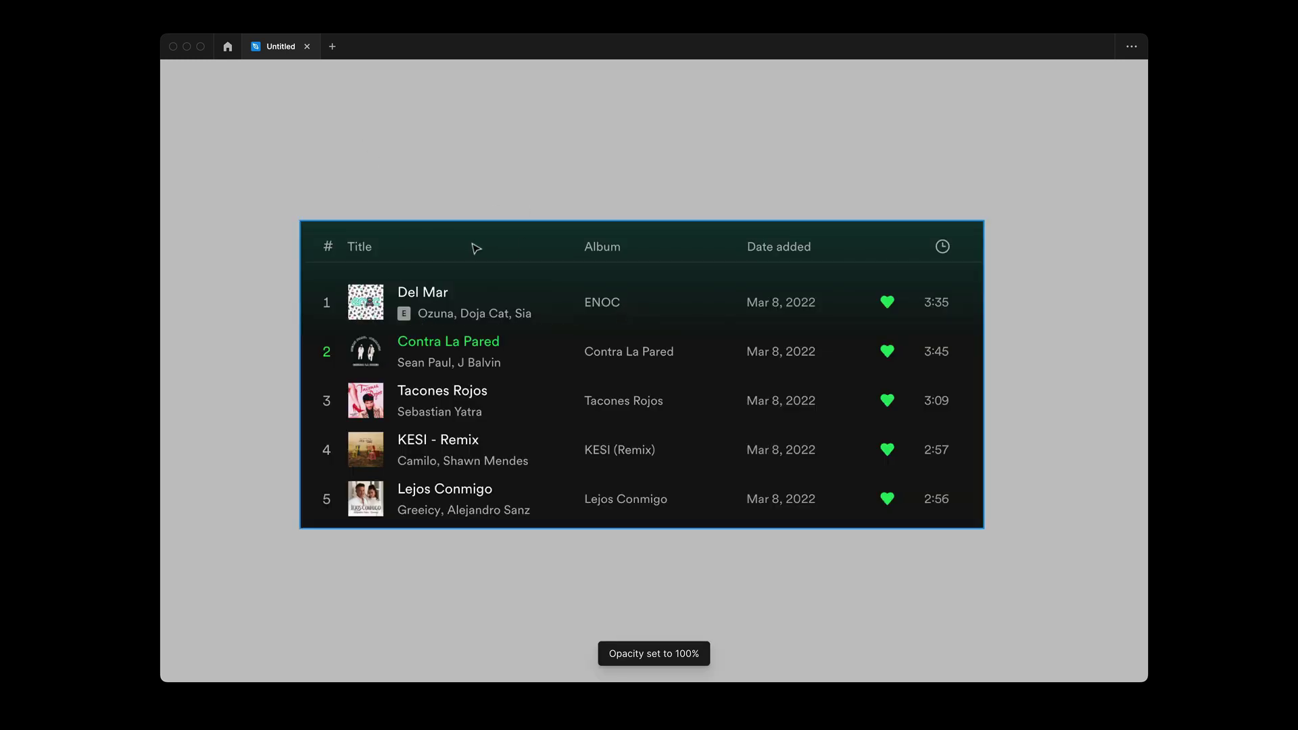
{"action": "left_click", "coordinate": [472, 281]}
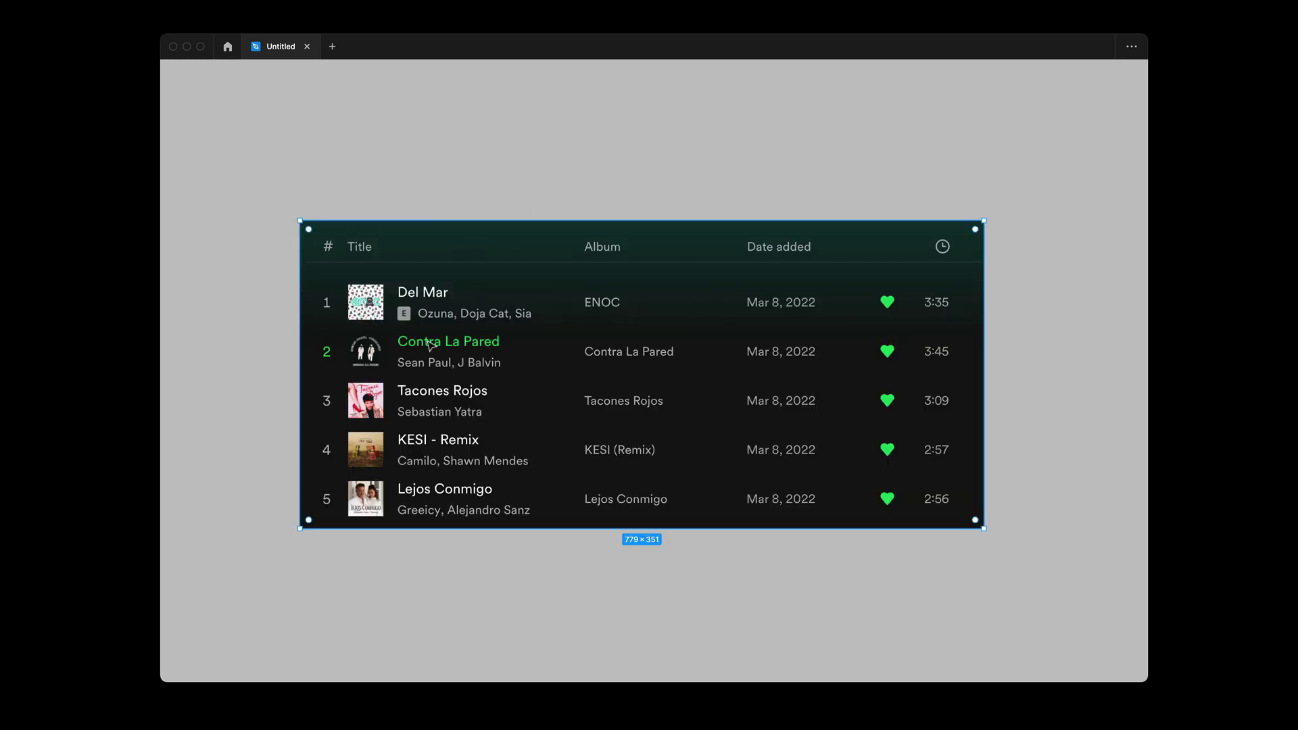
{"action": "scroll", "coordinate": [420, 338], "scroll_direction": "up", "scroll_amount": 5}
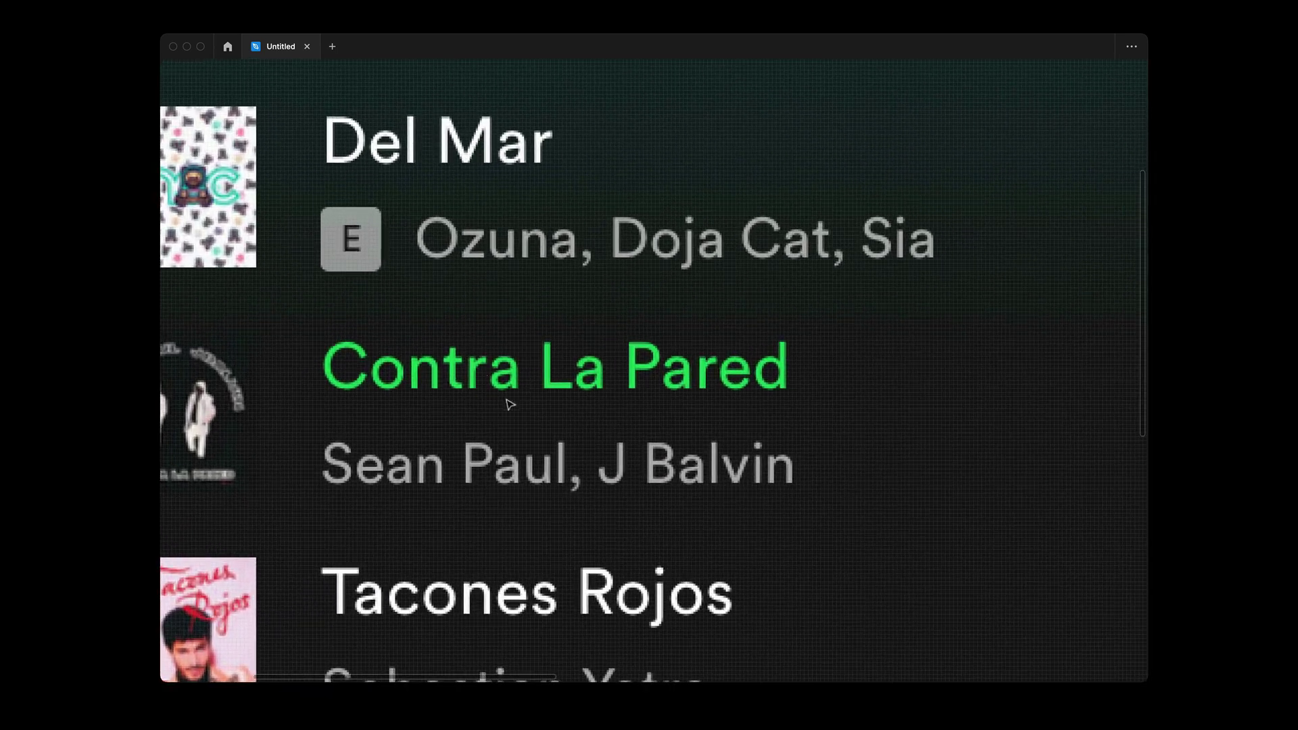
{"action": "scroll", "coordinate": [520, 361], "scroll_direction": "down", "scroll_amount": 3}
{"action": "scroll", "coordinate": [547, 357], "scroll_direction": "down", "scroll_amount": 2}
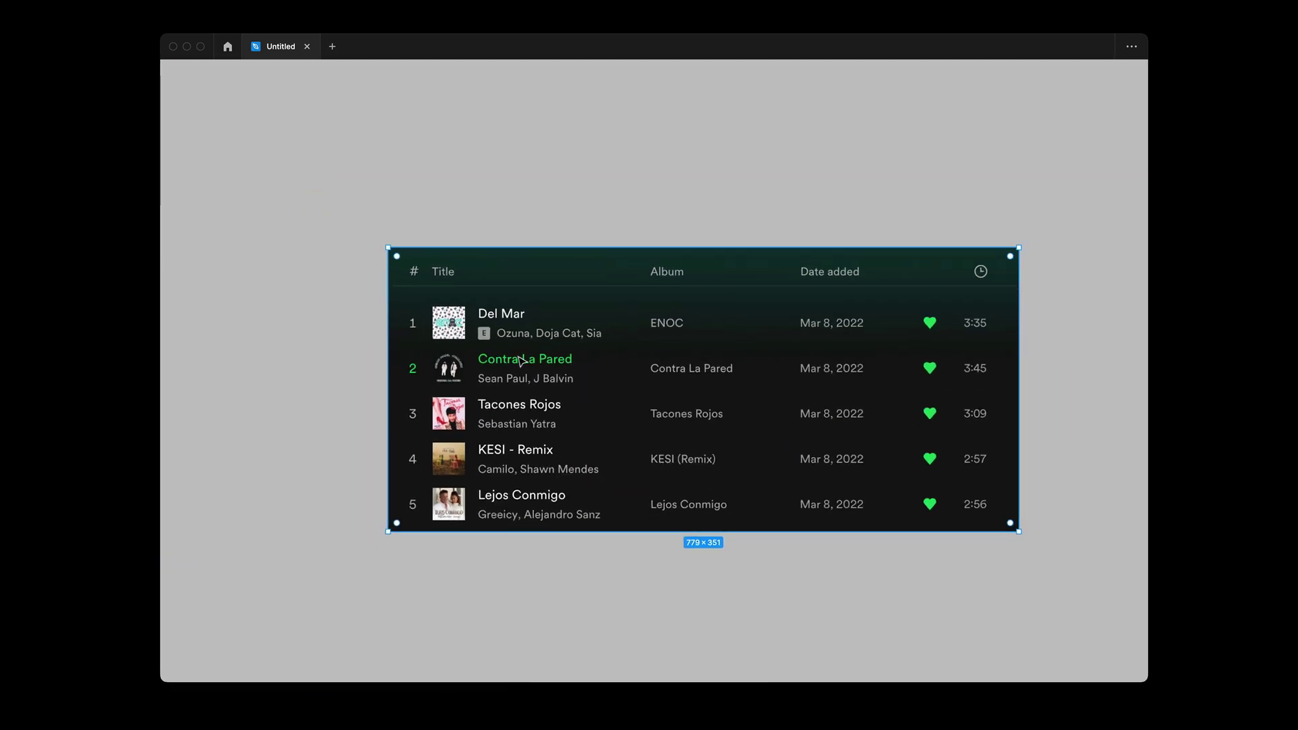
Run the Copy Text from Image plugin on the selected track-list screenshot.
{"action": "key", "text": "ctrl+slash"}
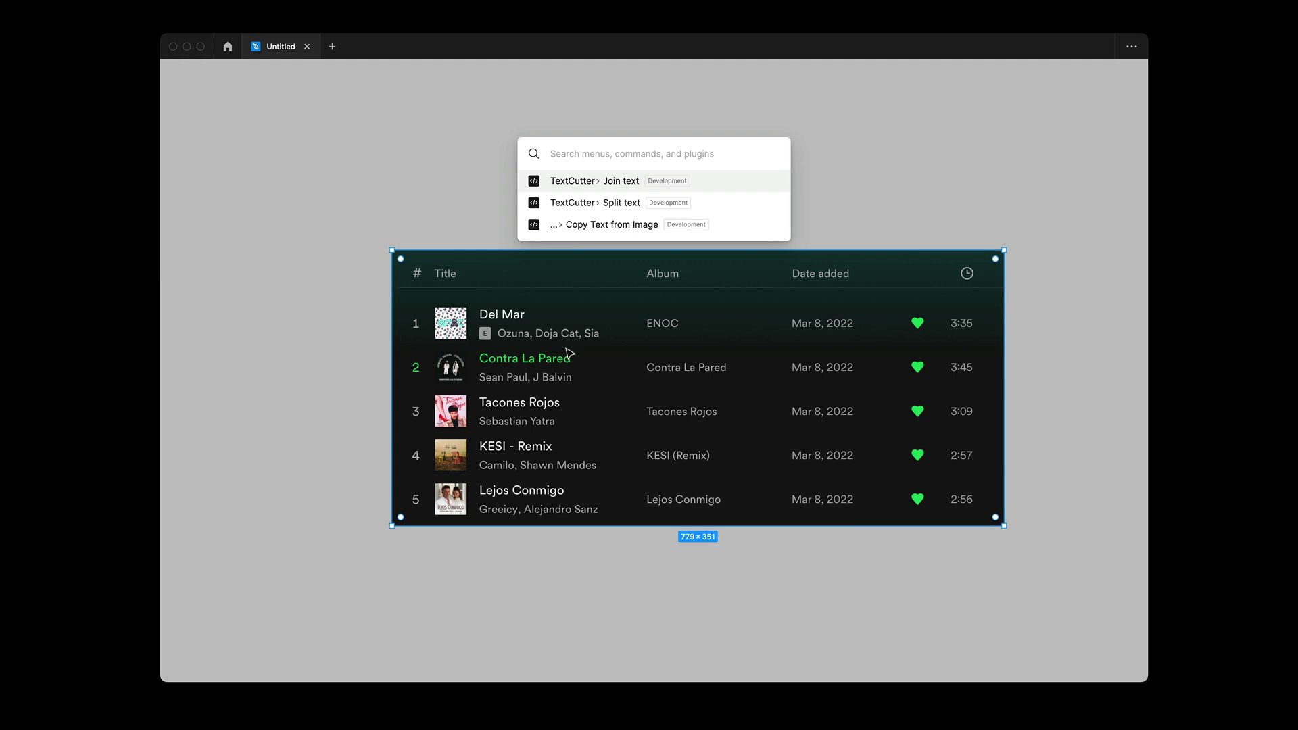
{"action": "key", "text": "Down"}
{"action": "key", "text": "Down"}
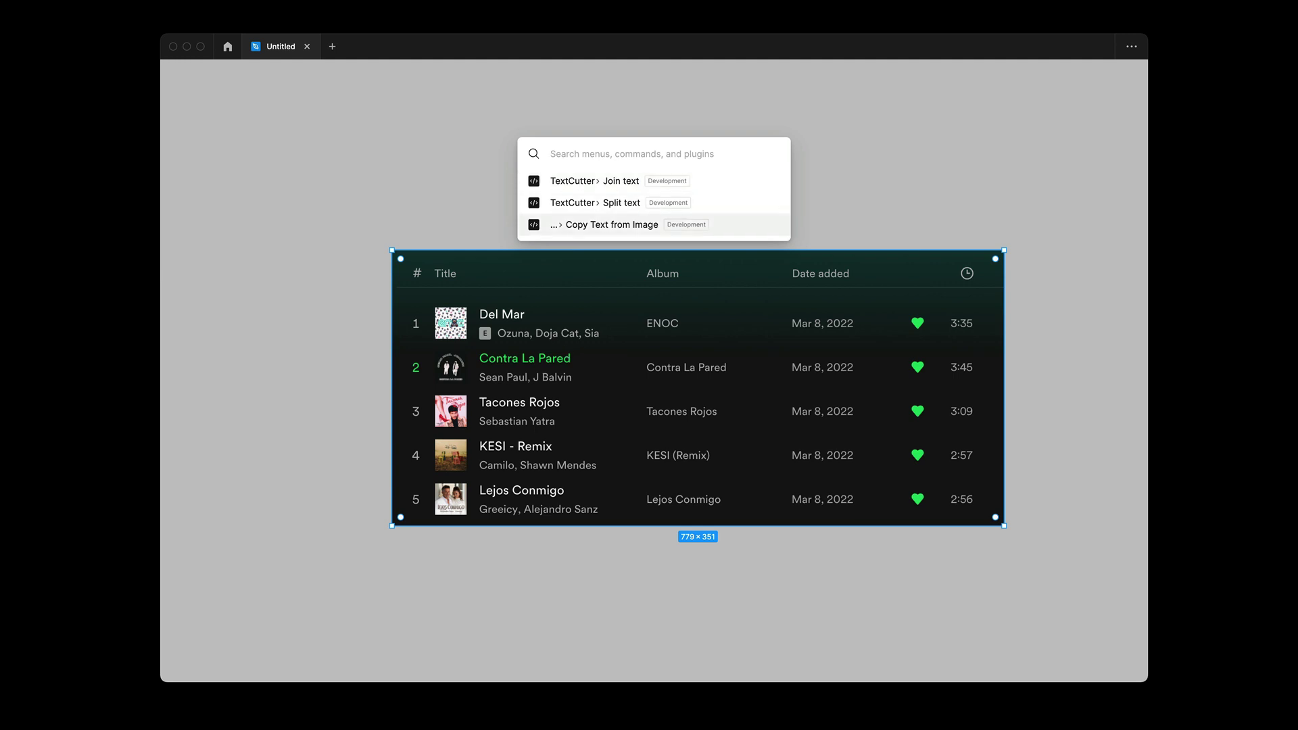
{"action": "key", "text": "Return"}
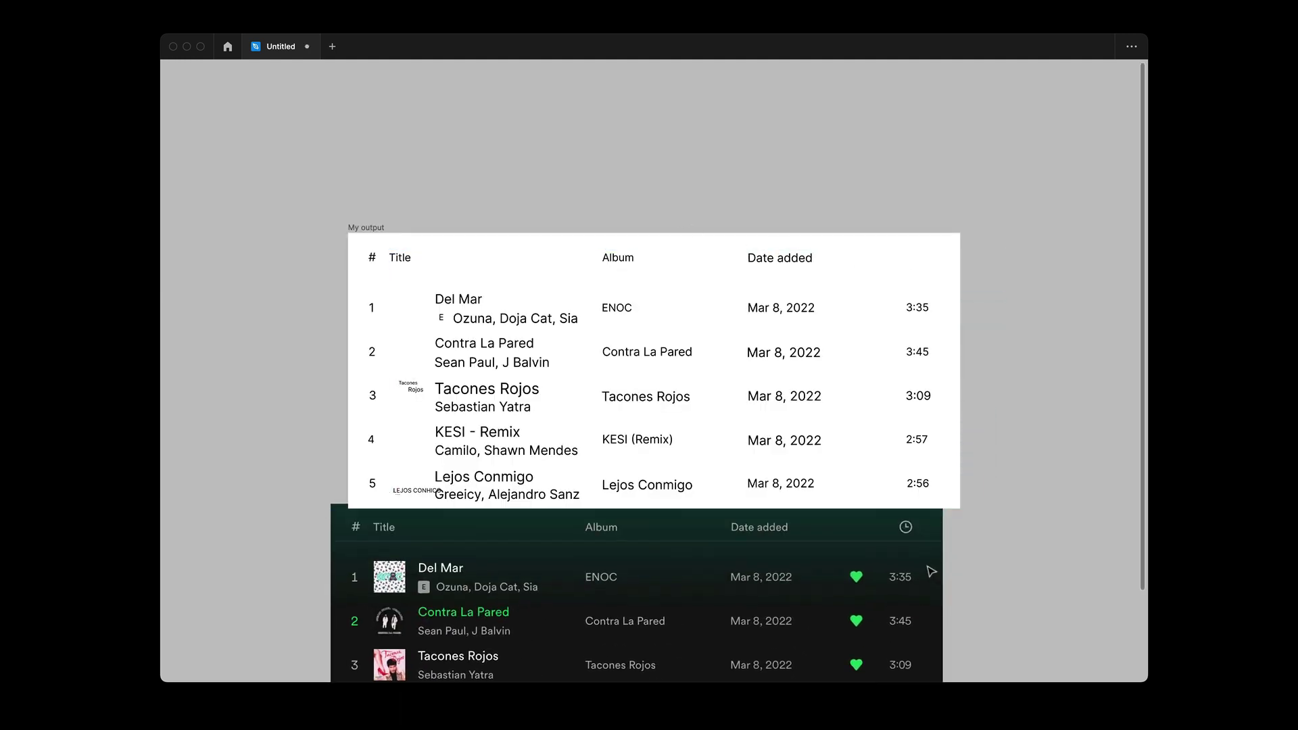
Remove the stray Tacones Rojos thumbnail text and the E badge beside Del Mar.
{"action": "left_click", "coordinate": [413, 392]}
{"action": "scroll", "coordinate": [416, 398], "scroll_direction": "down", "scroll_amount": 3}
{"action": "scroll", "coordinate": [418, 427], "scroll_direction": "down", "scroll_amount": 2}
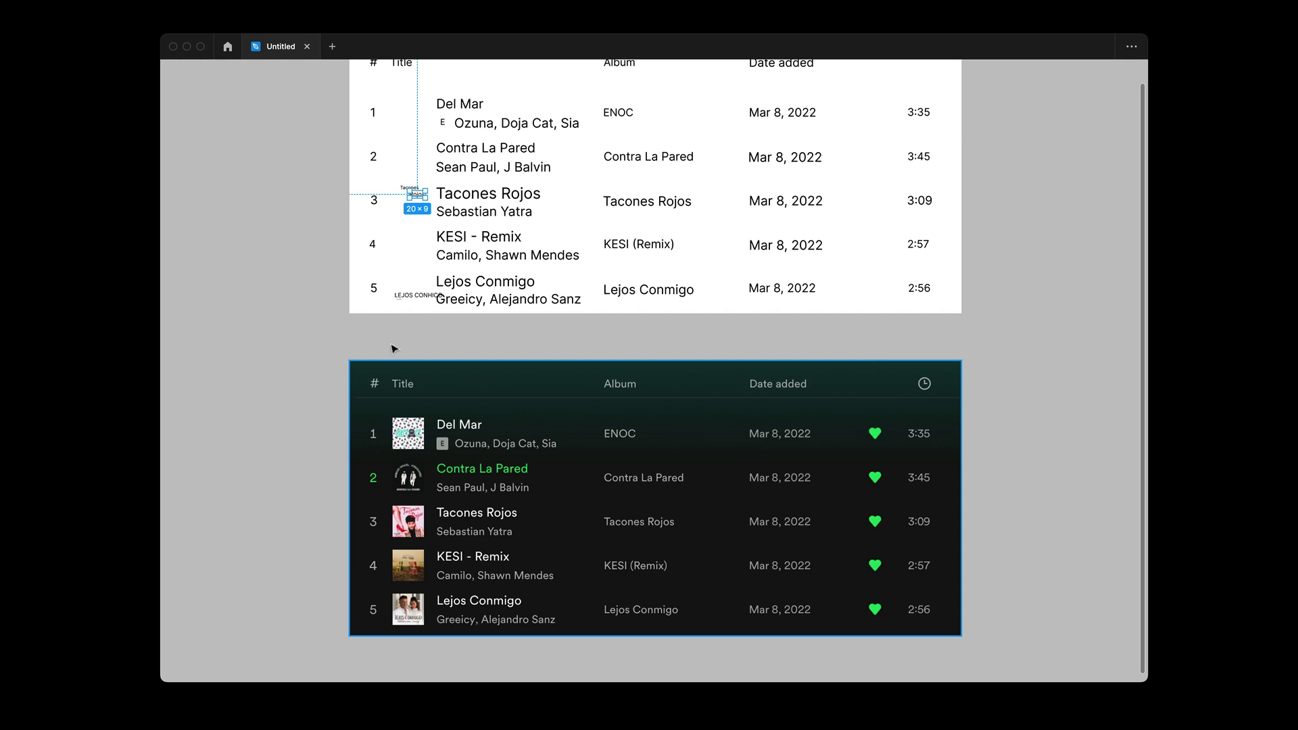
{"action": "key", "text": "Escape"}
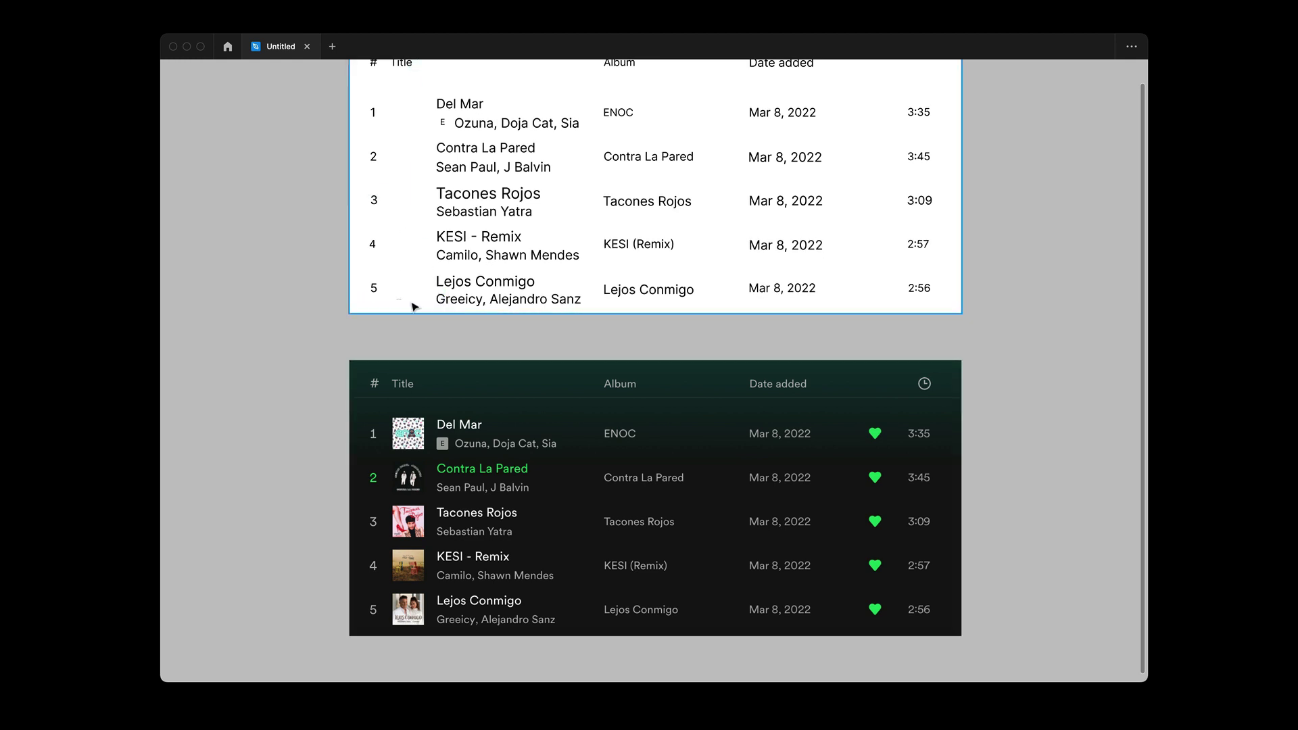
{"action": "scroll", "coordinate": [420, 295], "scroll_direction": "up", "scroll_amount": 2}
{"action": "left_click", "coordinate": [446, 233]}
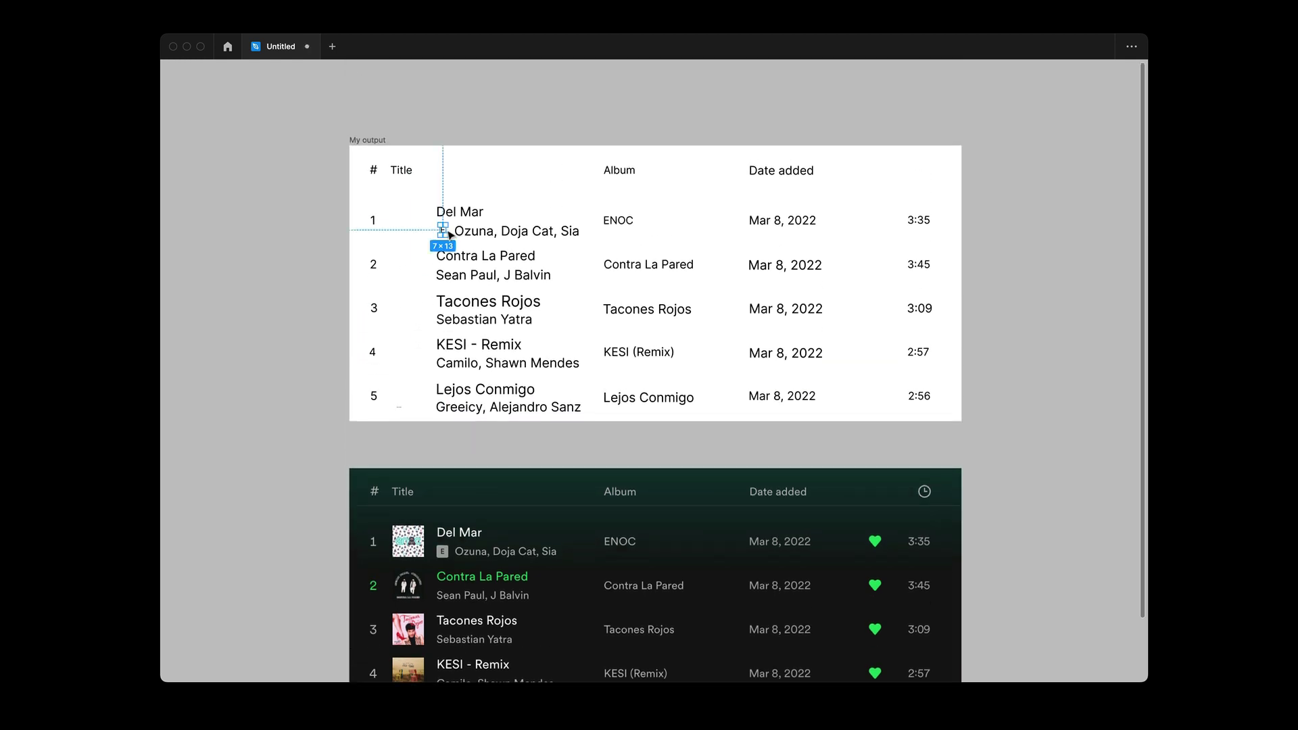
Ungroup the My output frame to drop its white backdrop.
{"action": "left_click", "coordinate": [855, 265]}
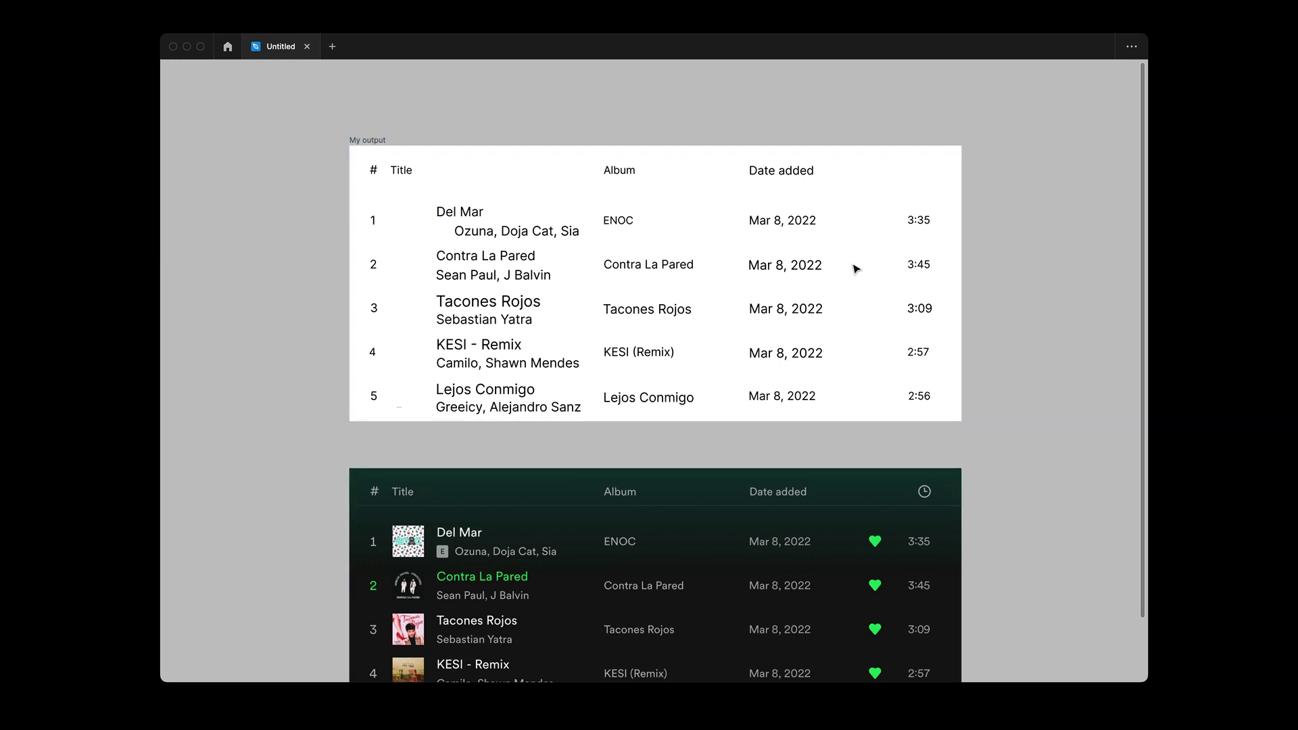
{"action": "left_click", "coordinate": [373, 145]}
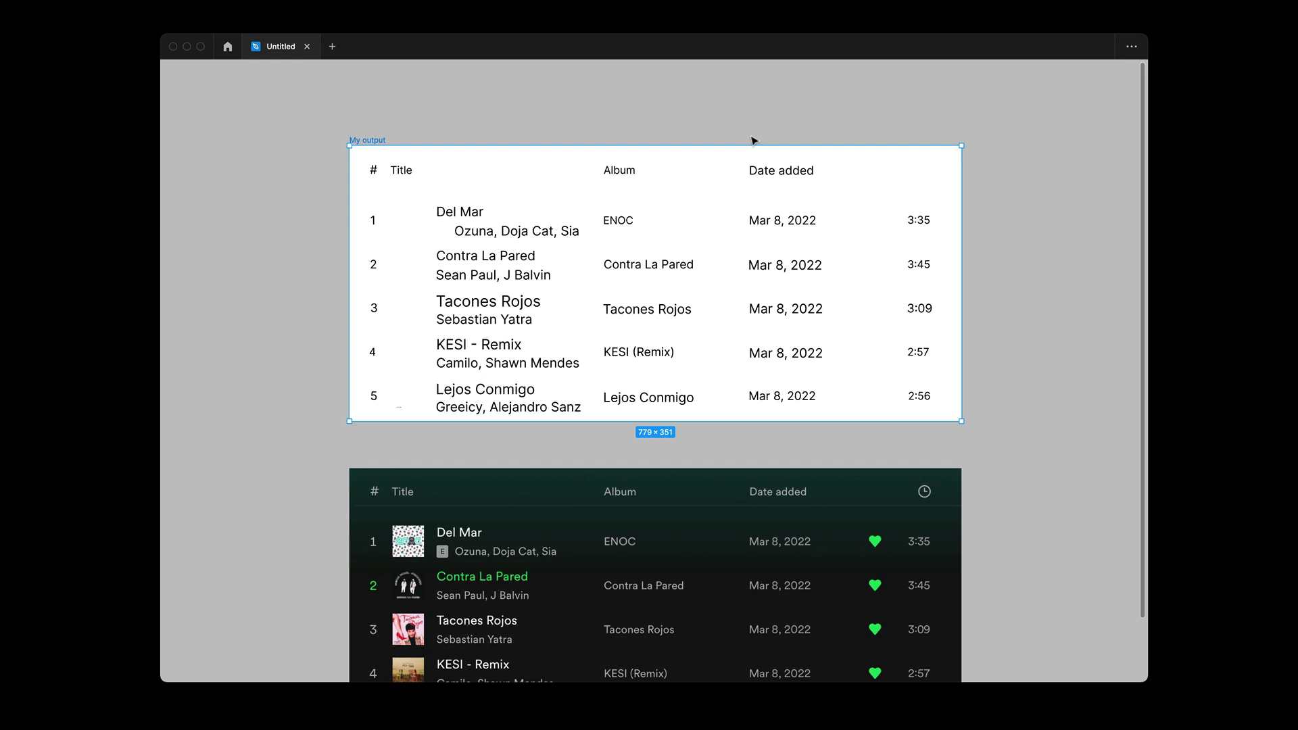
{"action": "key", "text": "ctrl+shift+g"}
{"action": "left_click", "coordinate": [409, 436]}
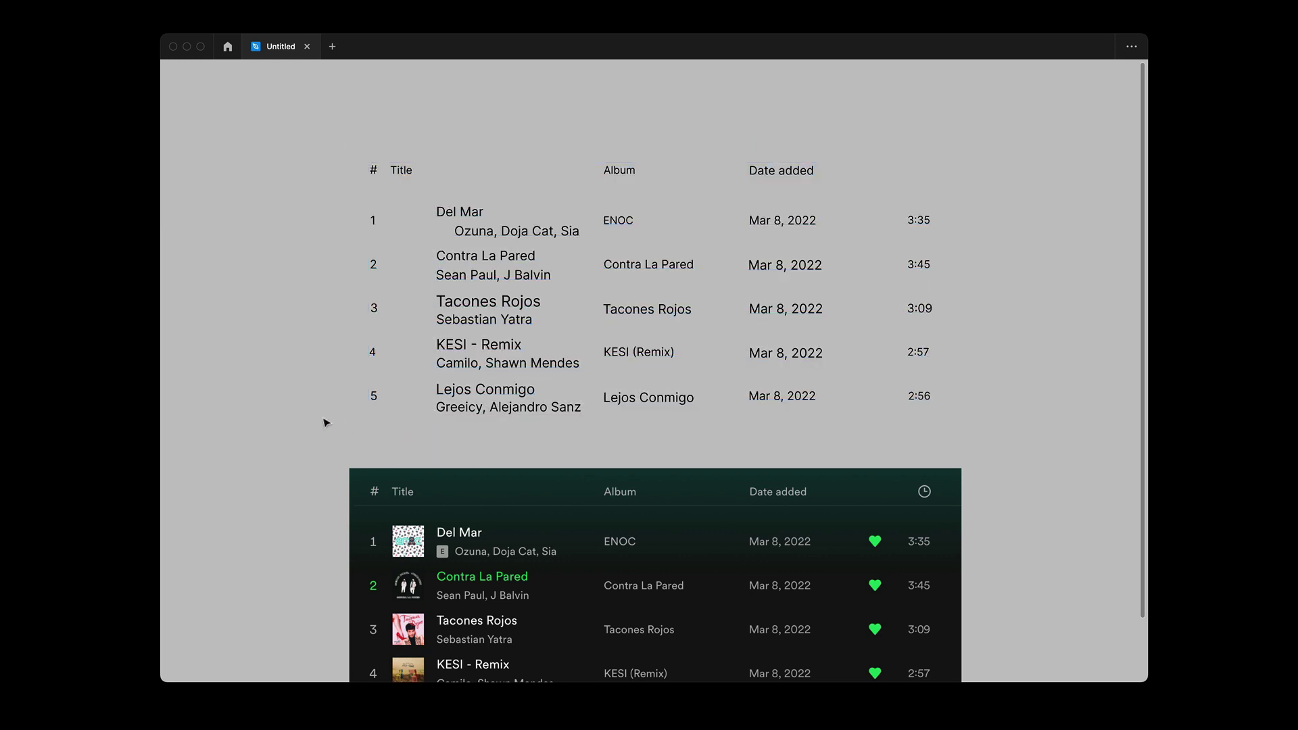
{"action": "left_click_drag", "start_coordinate": [341, 139], "coordinate": [997, 428]}
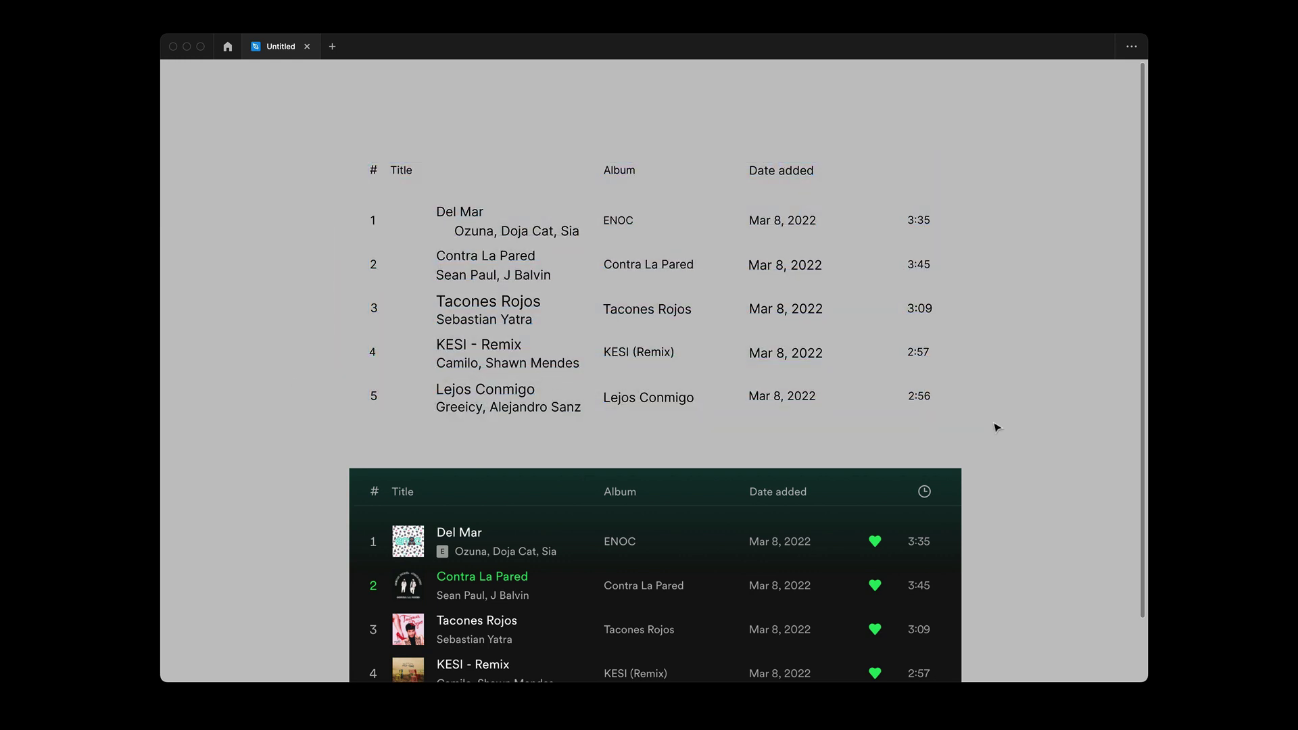